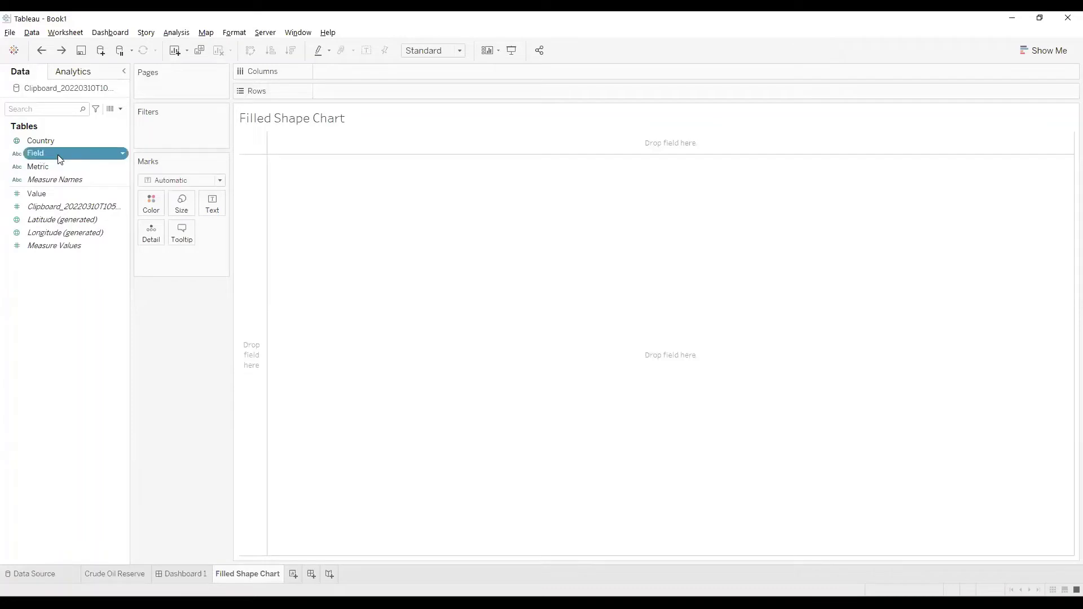
Keep only Annual GDP in the Field filter.
click(436, 220)
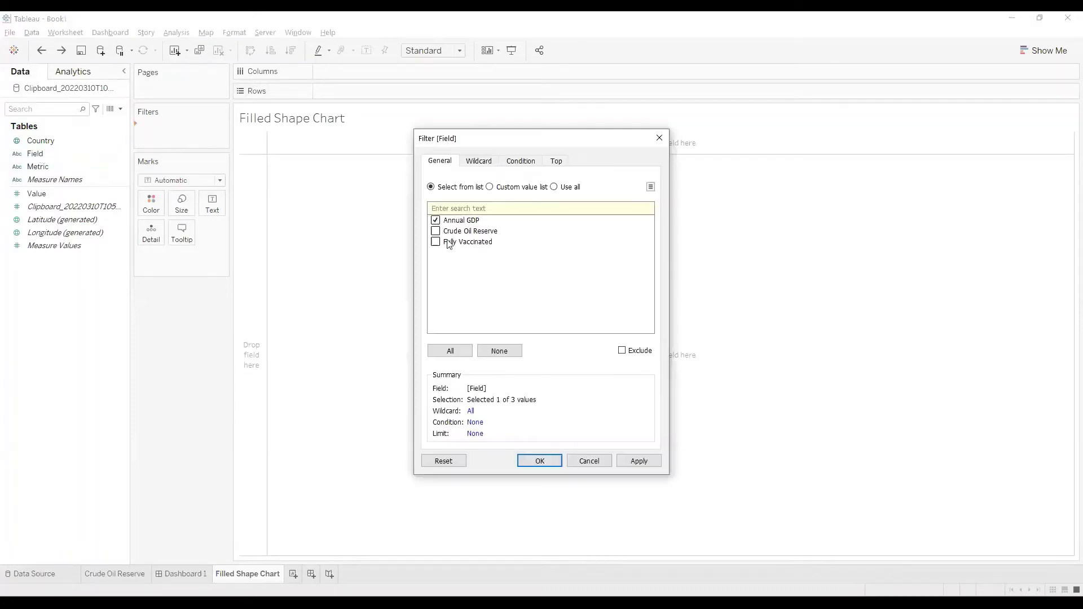
click(540, 461)
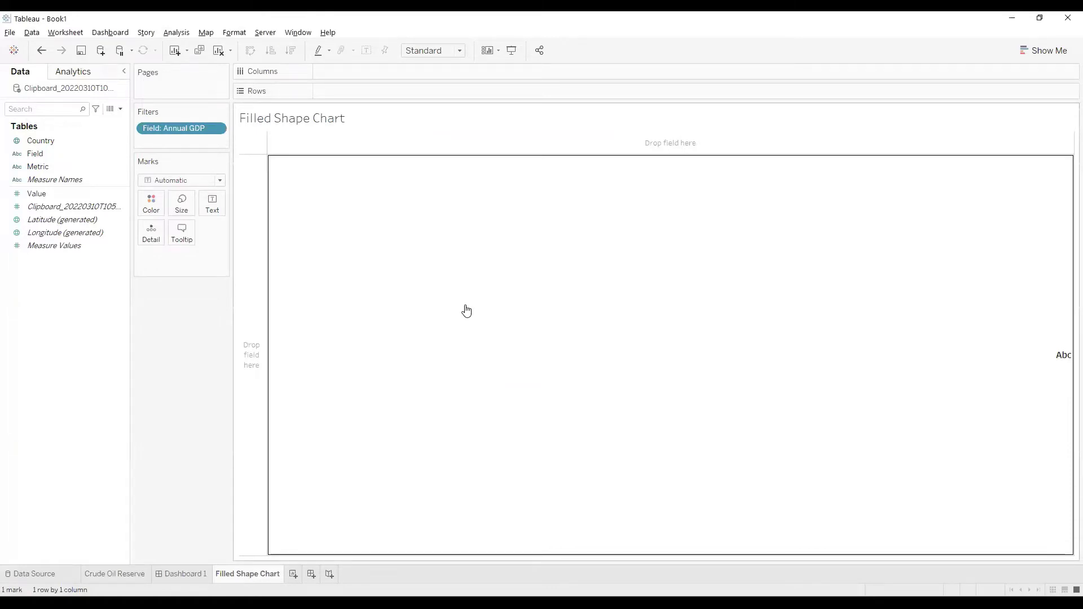
click(46, 168)
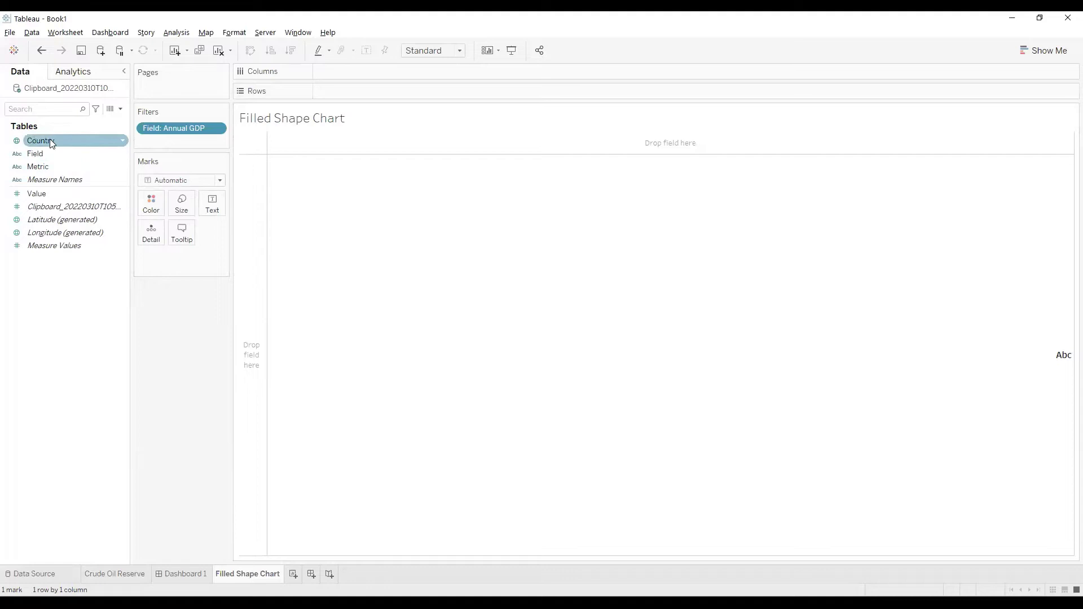
Build vertical bars of Value by Country for Russia and Ukraine as percent of total.
click(50, 139)
ctrl+click(64, 194)
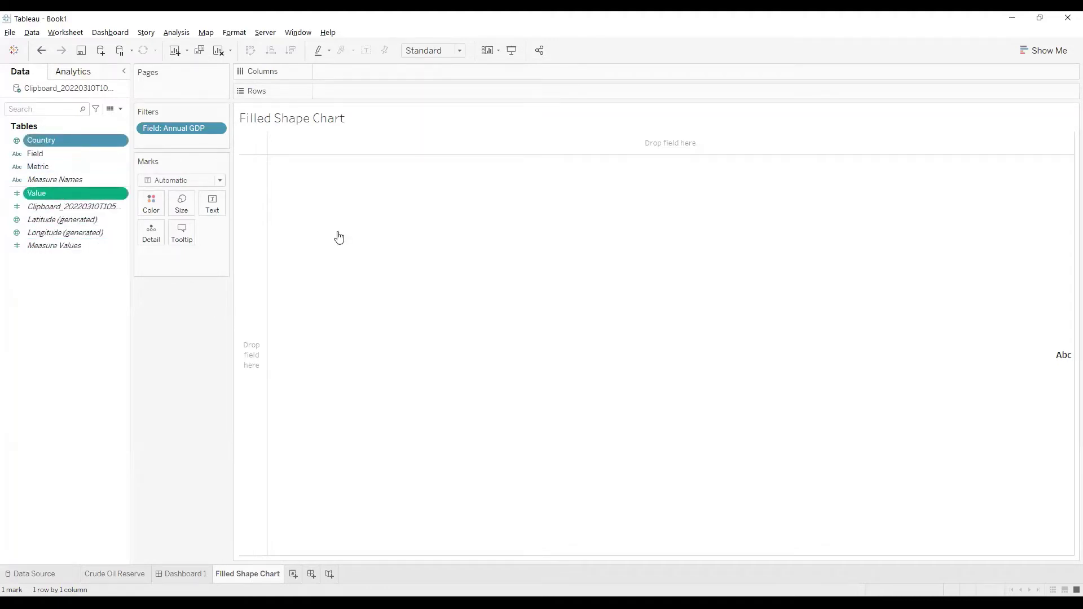
click(1031, 50)
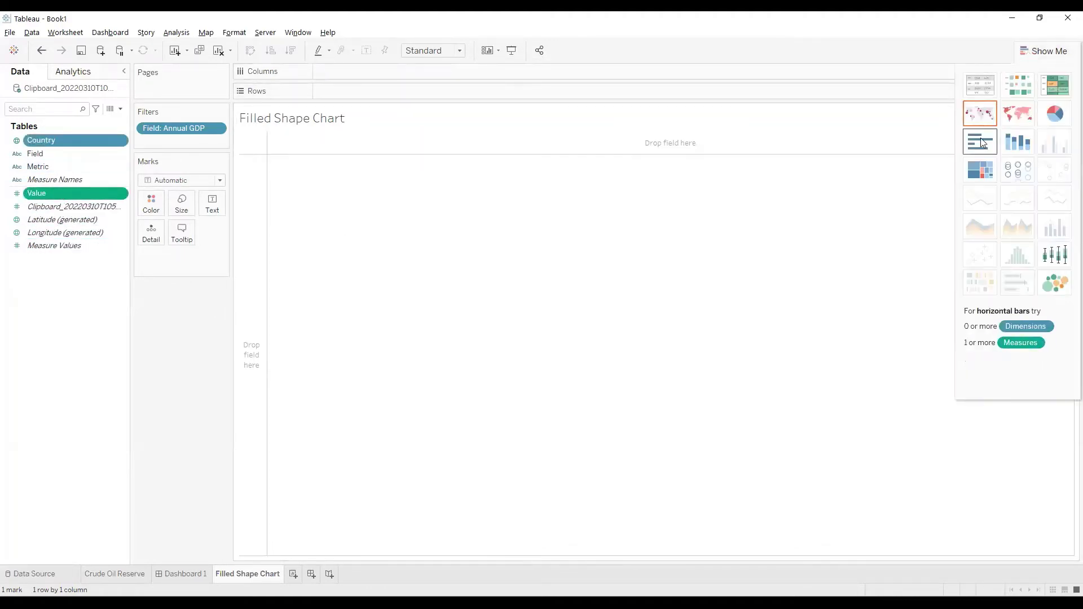
click(982, 140)
click(1035, 51)
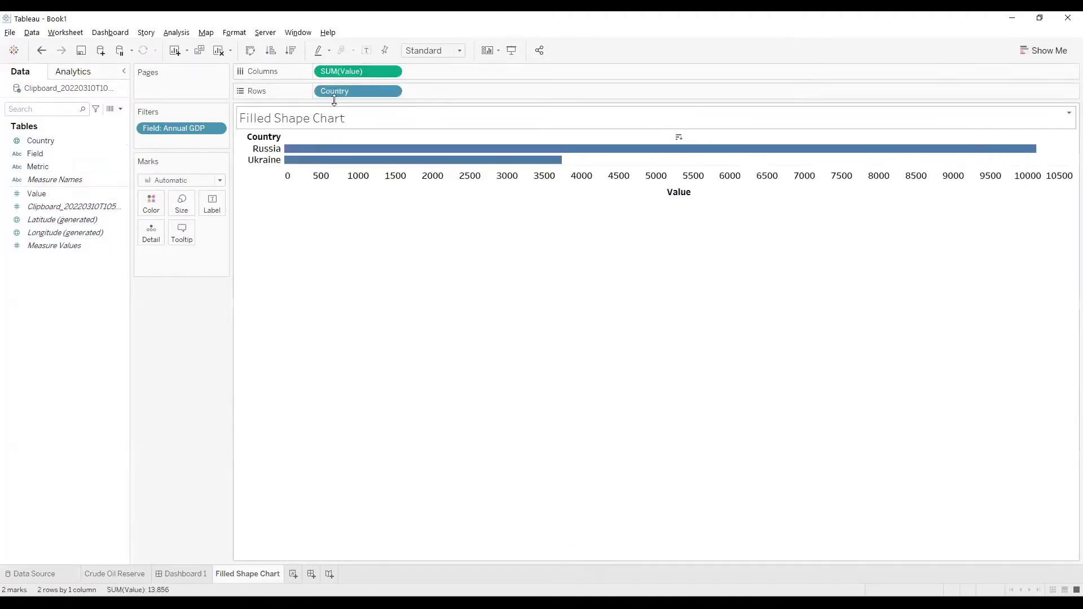
click(250, 50)
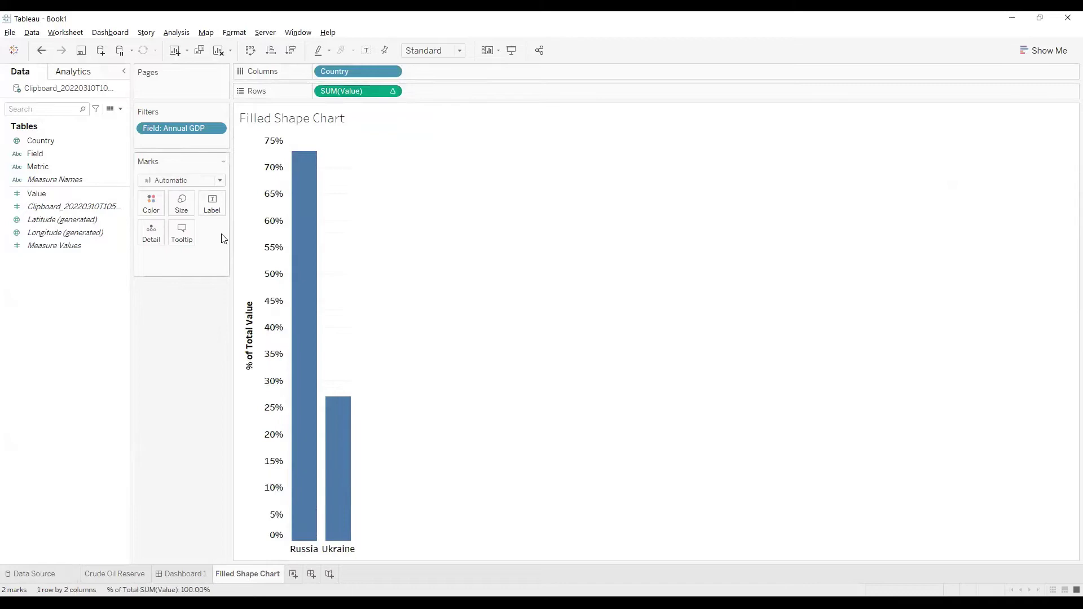
Add a constant .5 measure to Rows and set its mark type to Shape.
double_click(454, 91)
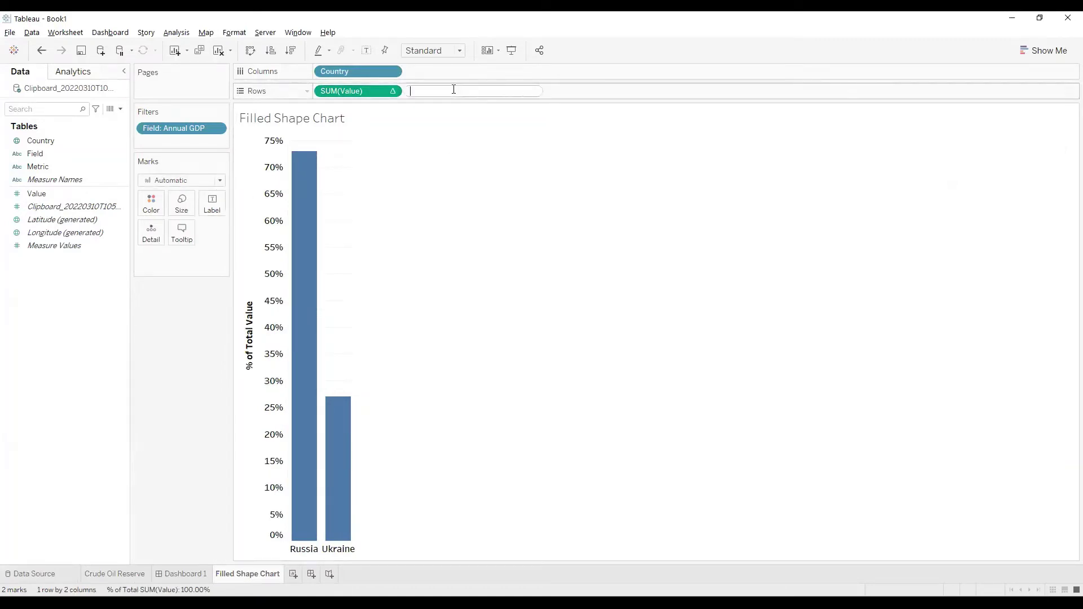
text(.5)
key(Return)
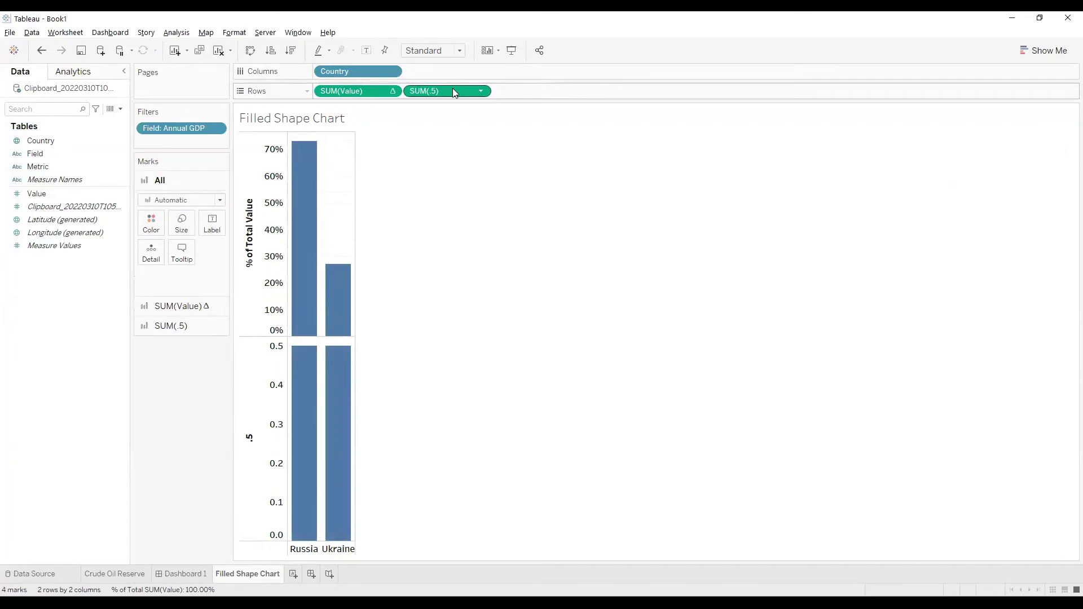
click(171, 325)
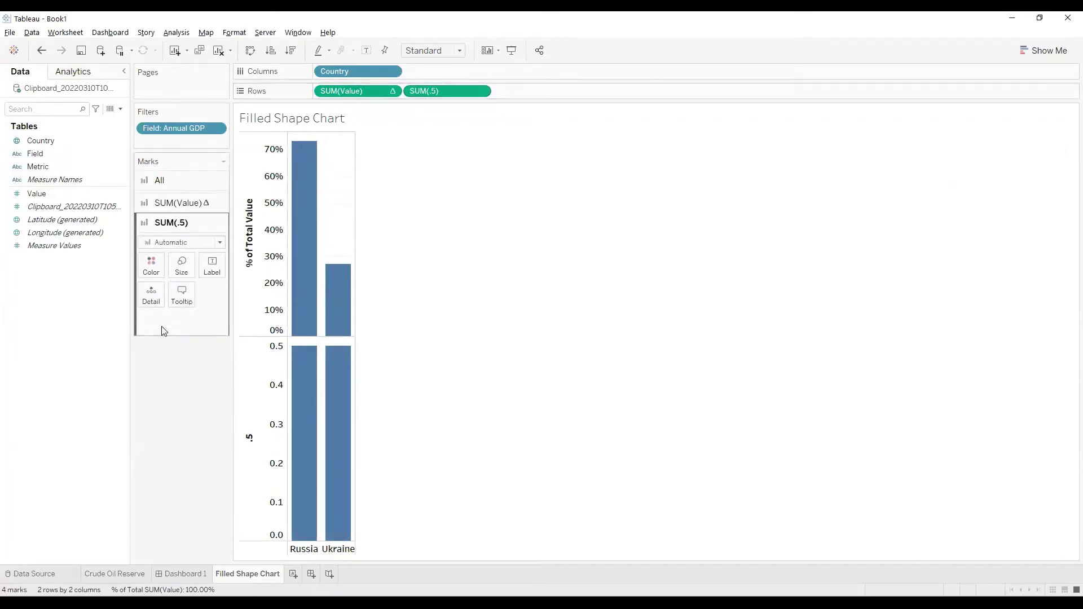
click(222, 244)
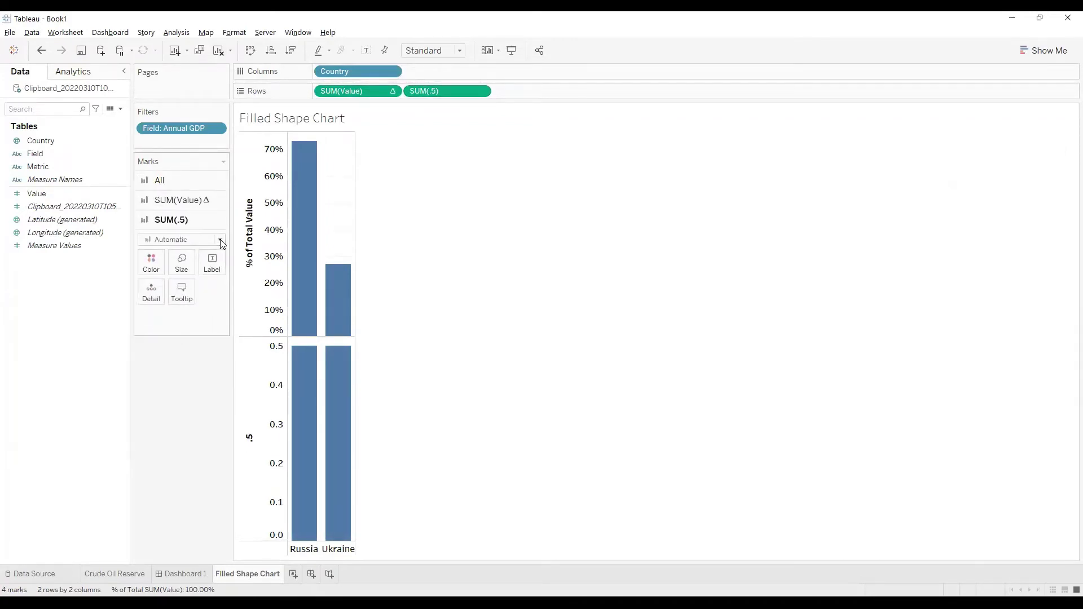
Give the .5 marks the $ shape from the Work palette and widen the country columns.
click(213, 303)
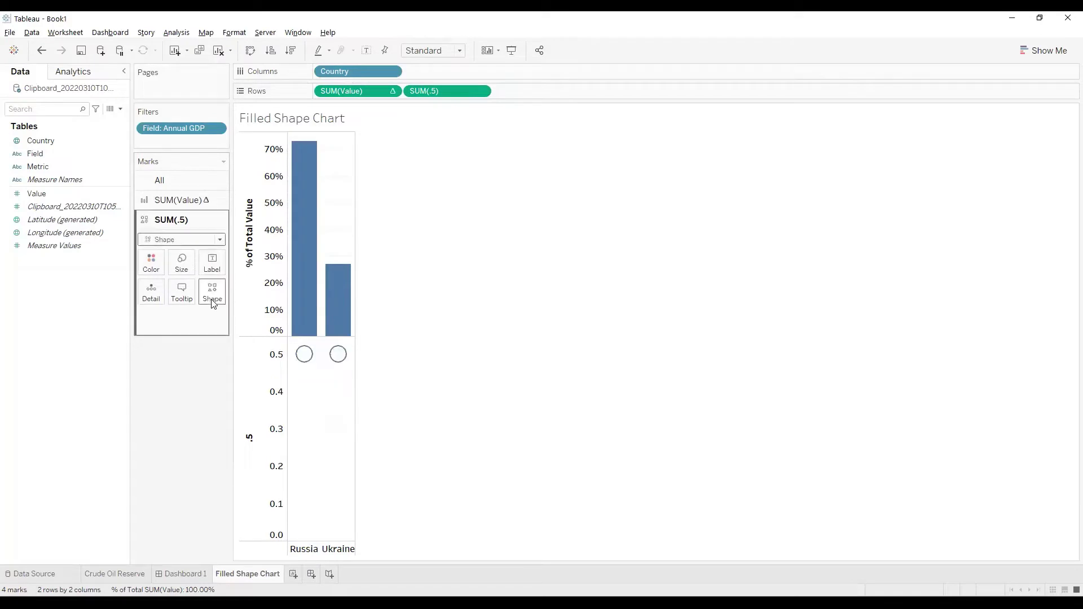
click(214, 304)
click(226, 374)
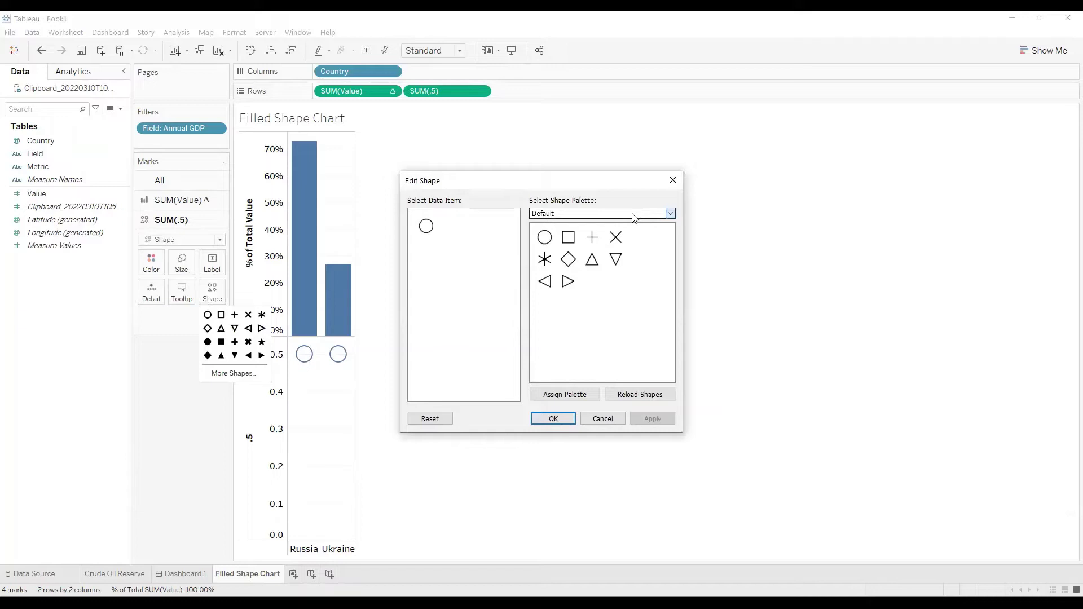
scroll(634, 218, down, 5)
click(544, 237)
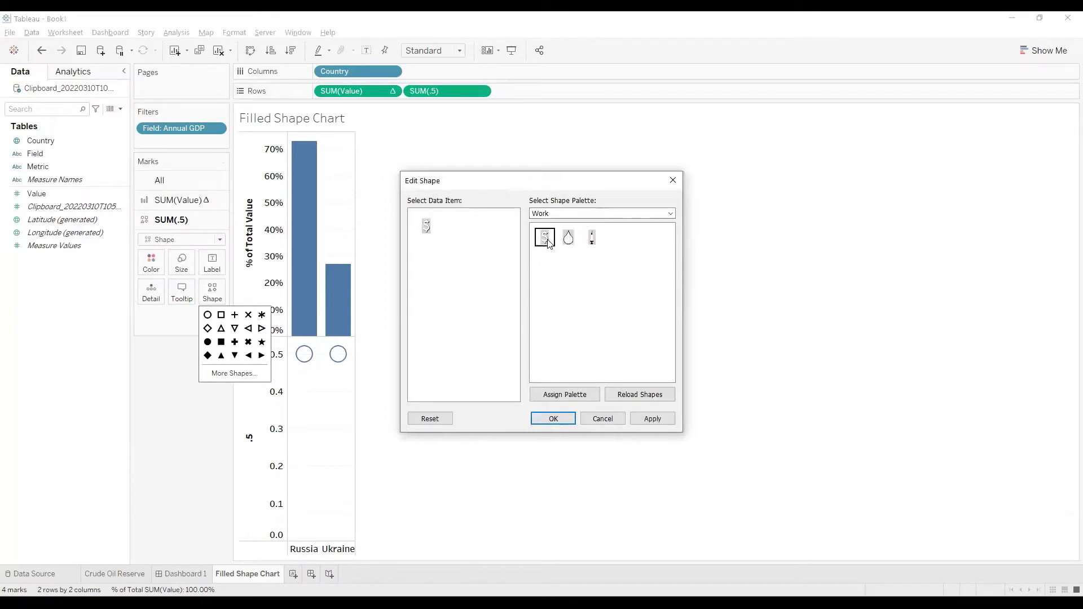
click(652, 417)
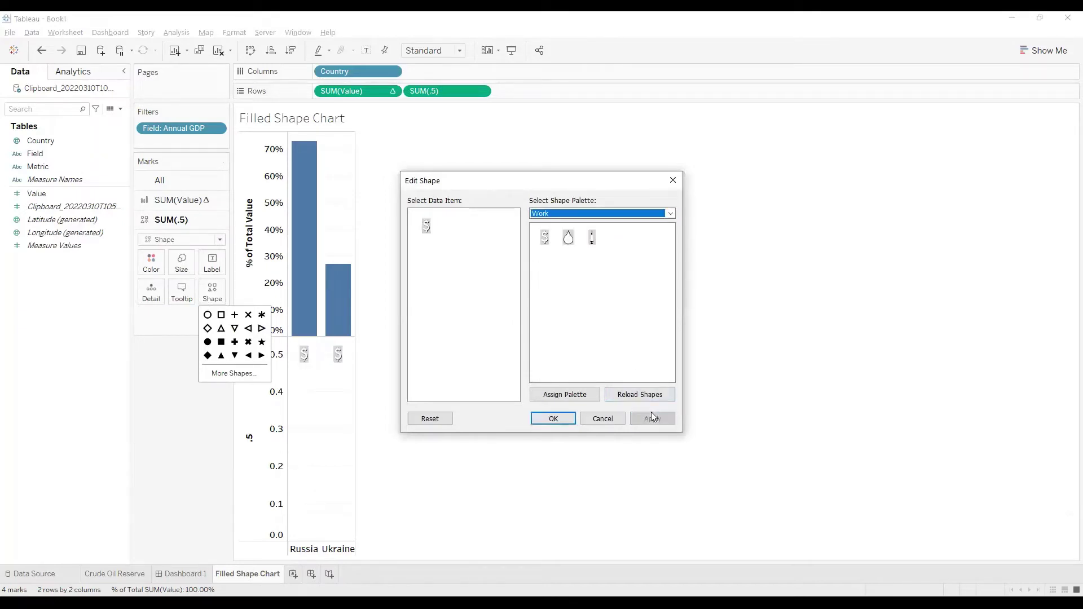
click(553, 418)
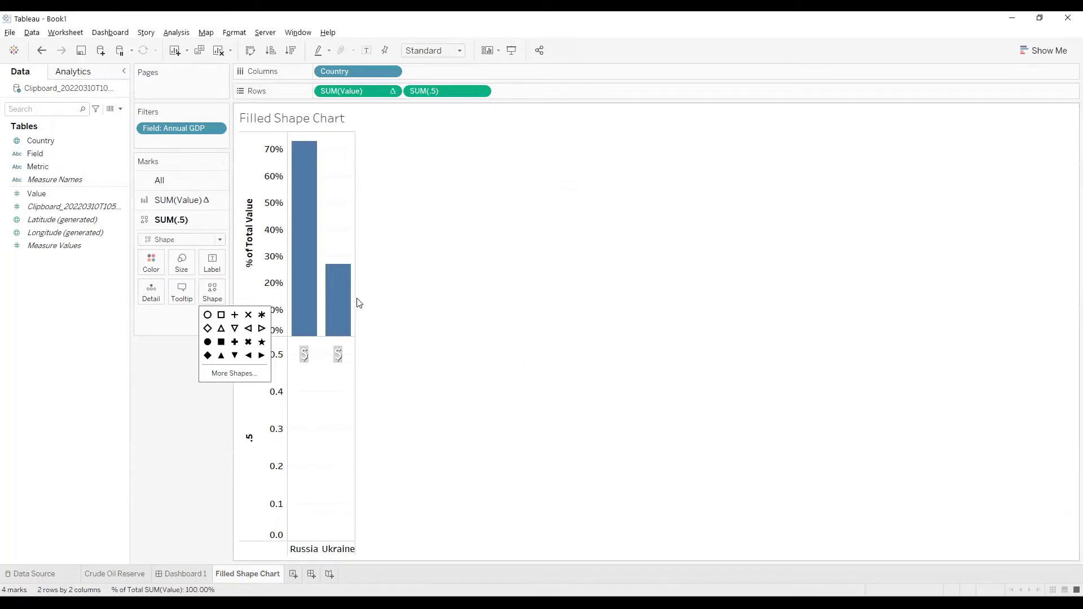
drag(354, 299, 432, 298)
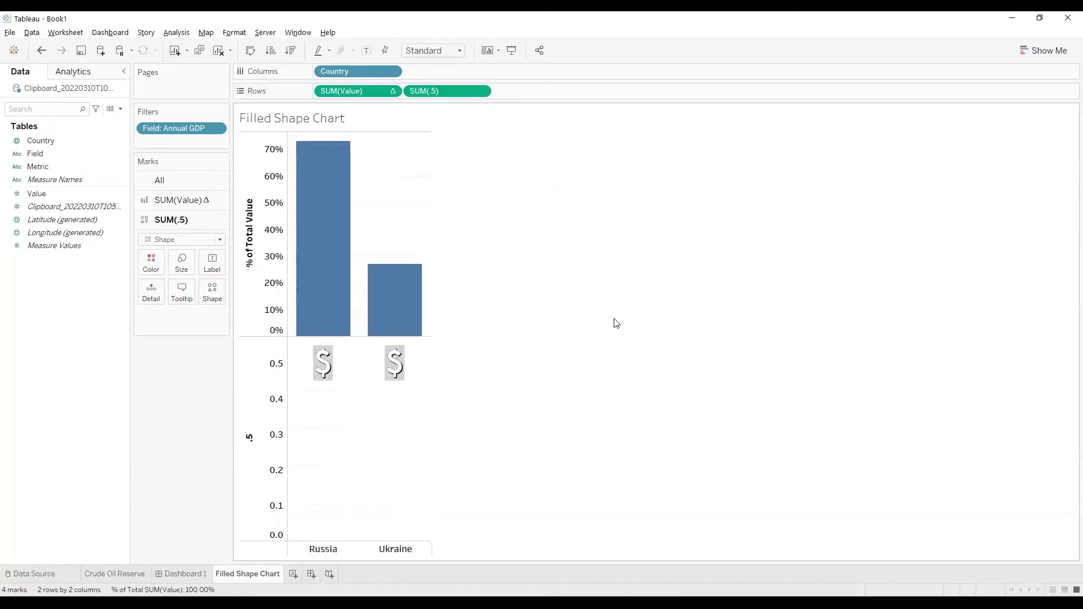
Enlarge the dollar icons, fit the view to Entire View, and put SUM(.5) on a dual axis.
click(181, 262)
click(252, 292)
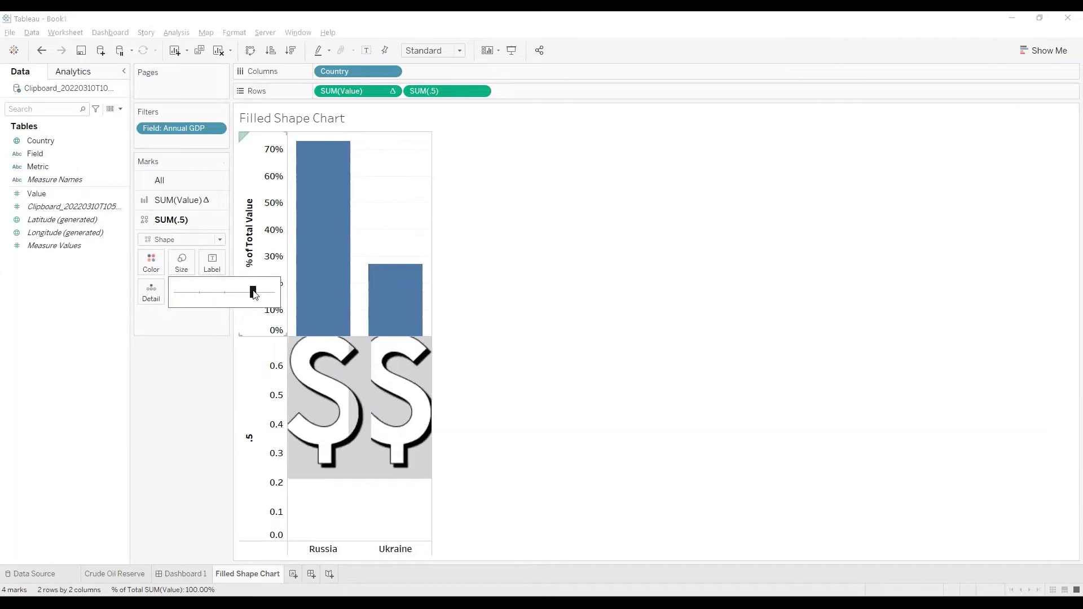
click(461, 50)
click(428, 94)
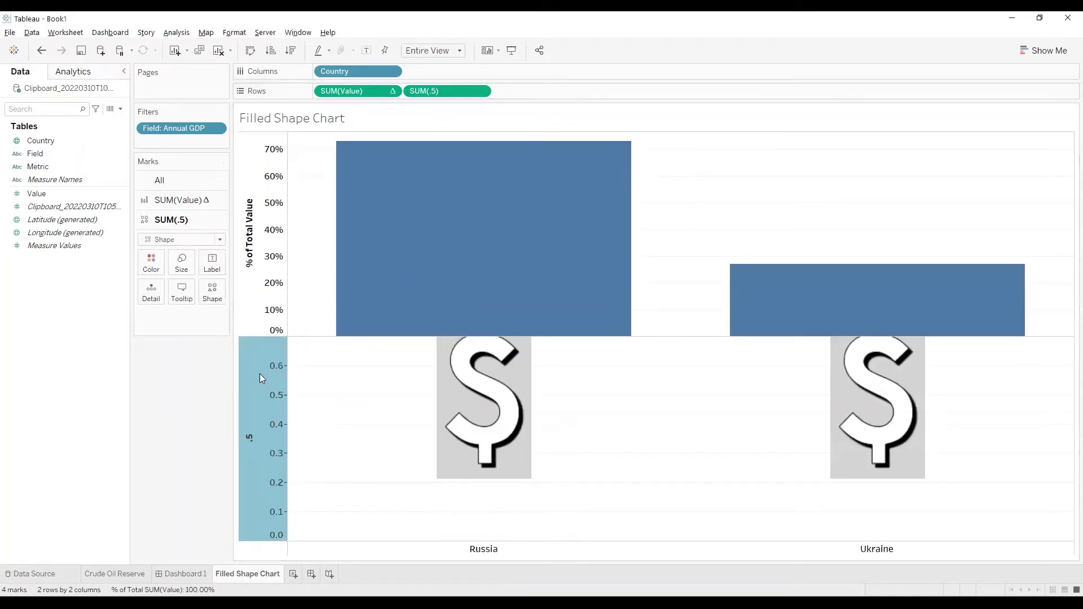
drag(260, 373, 844, 368)
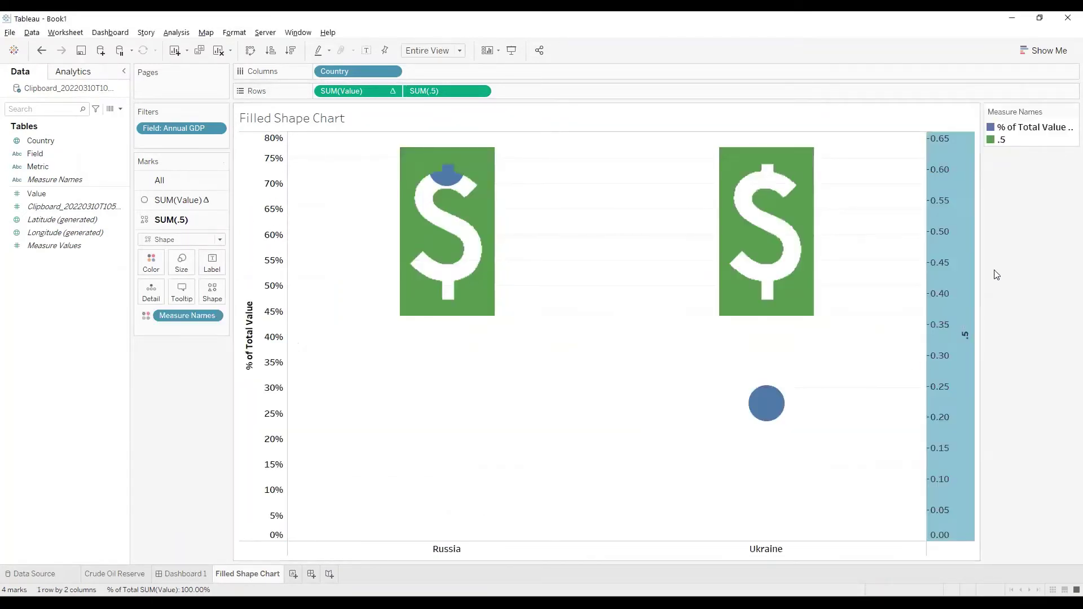
click(176, 200)
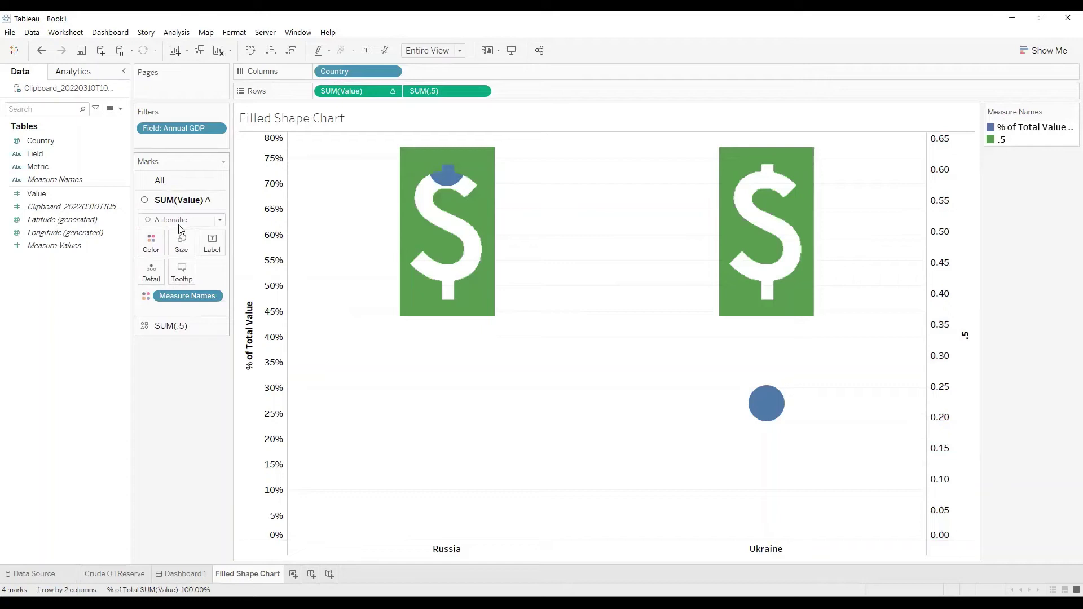
Change the SUM(Value) percentage marks to bars and narrow them.
click(178, 221)
click(169, 239)
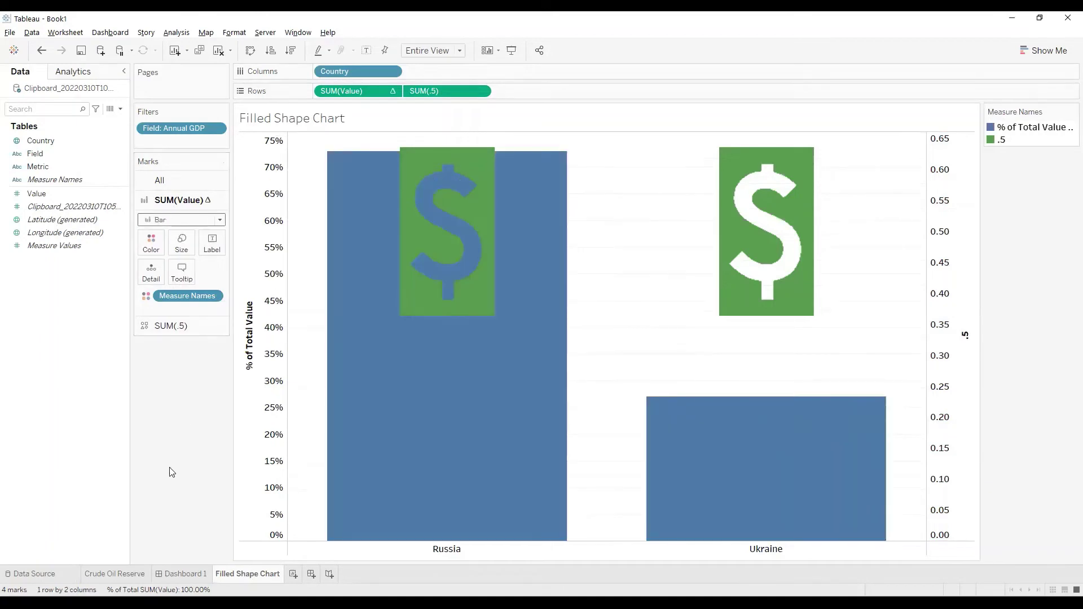
click(185, 250)
drag(248, 272, 216, 272)
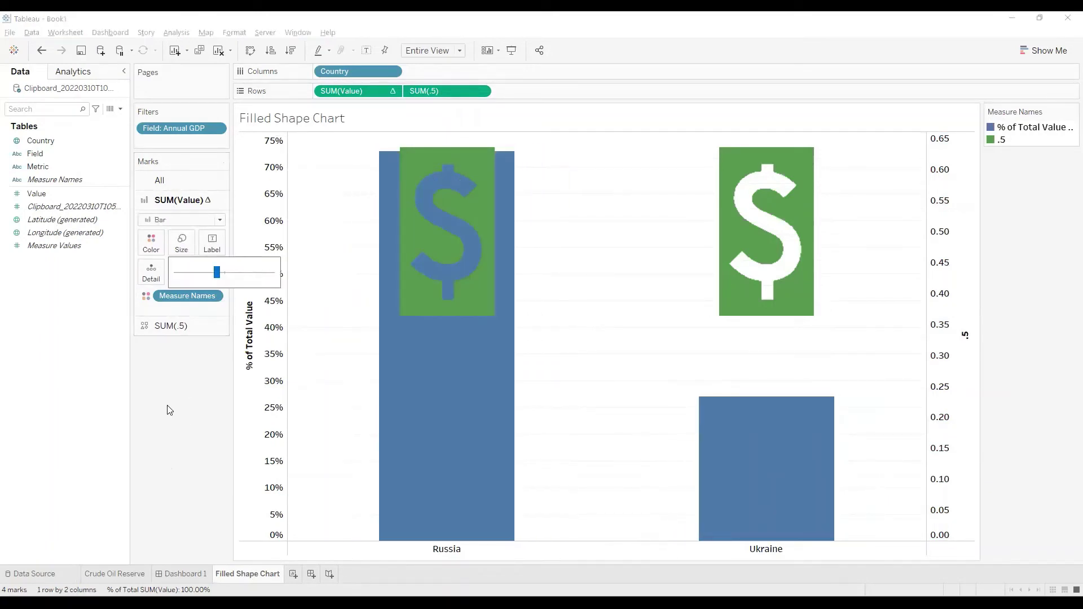
Push the dollar shapes to maximum size and widen the blue bars to fill them.
click(166, 325)
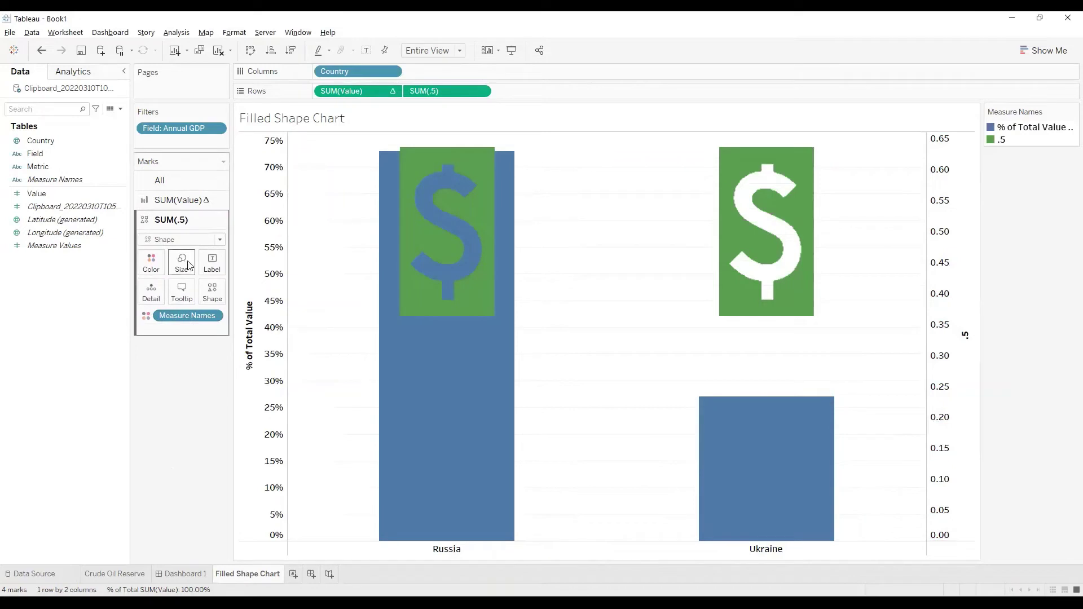
click(189, 265)
drag(252, 292, 262, 292)
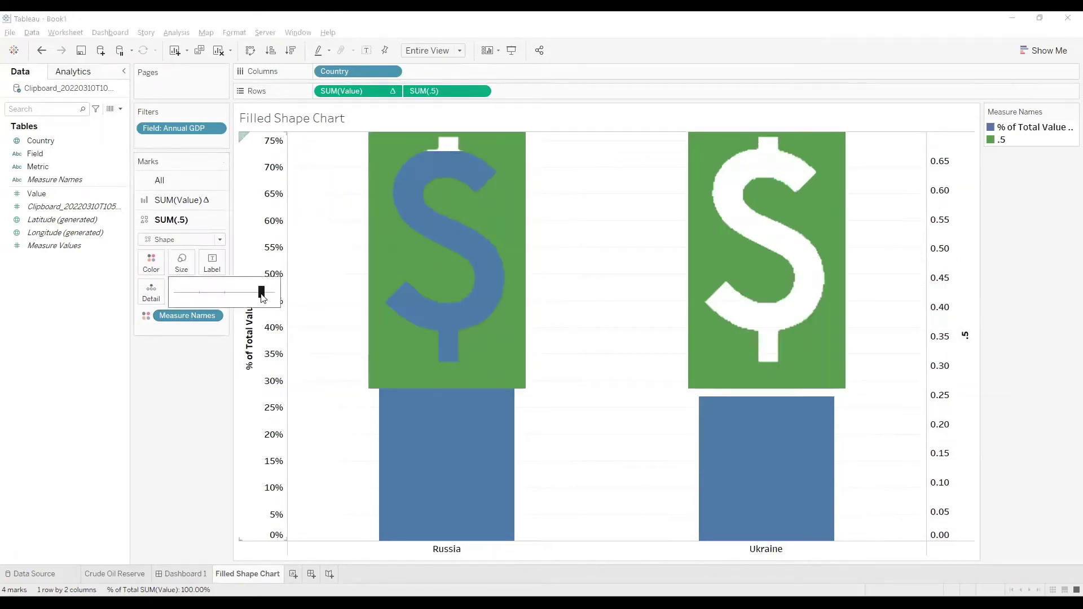
click(953, 233)
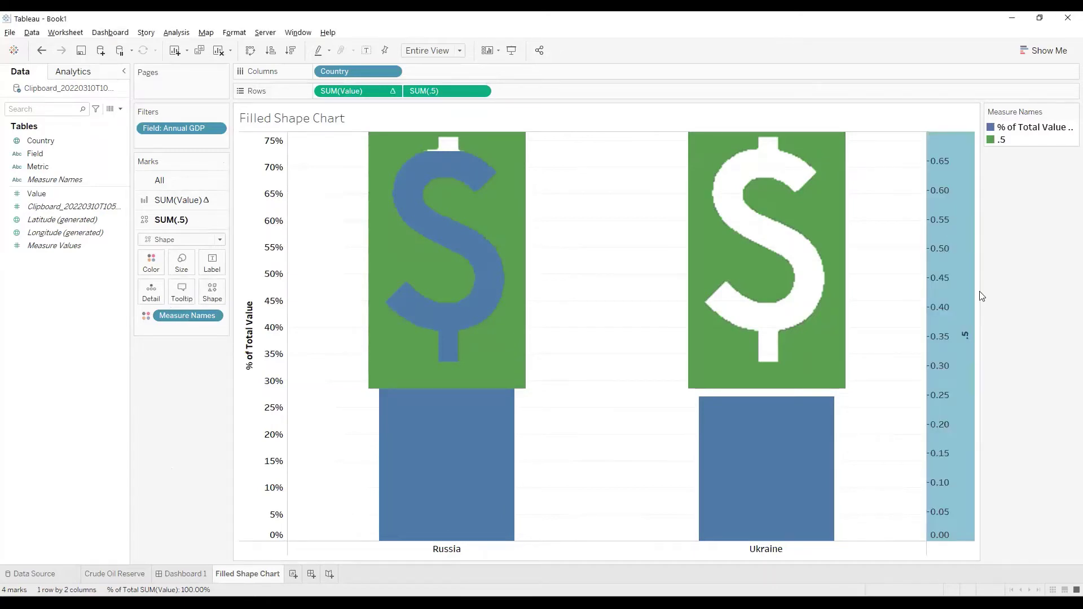
click(182, 262)
drag(266, 292, 269, 295)
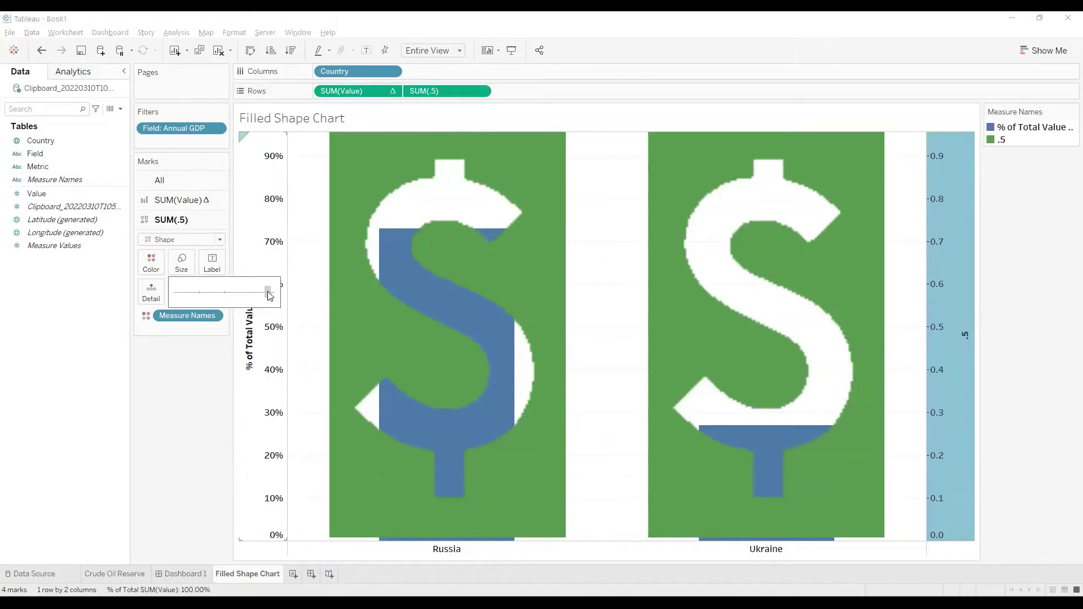
drag(268, 294, 272, 297)
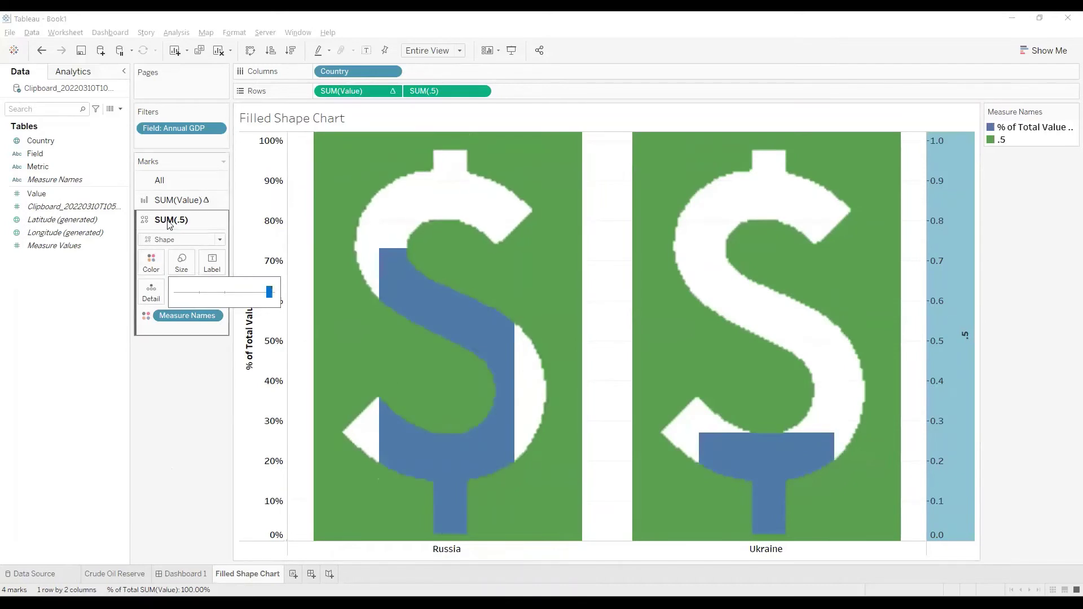
click(180, 201)
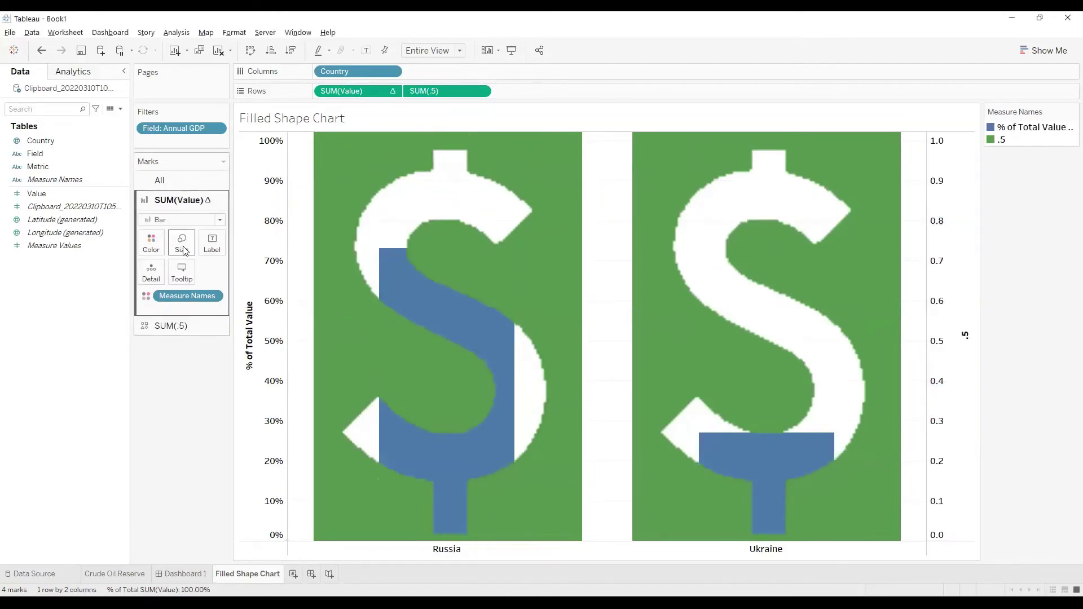
drag(217, 272, 238, 275)
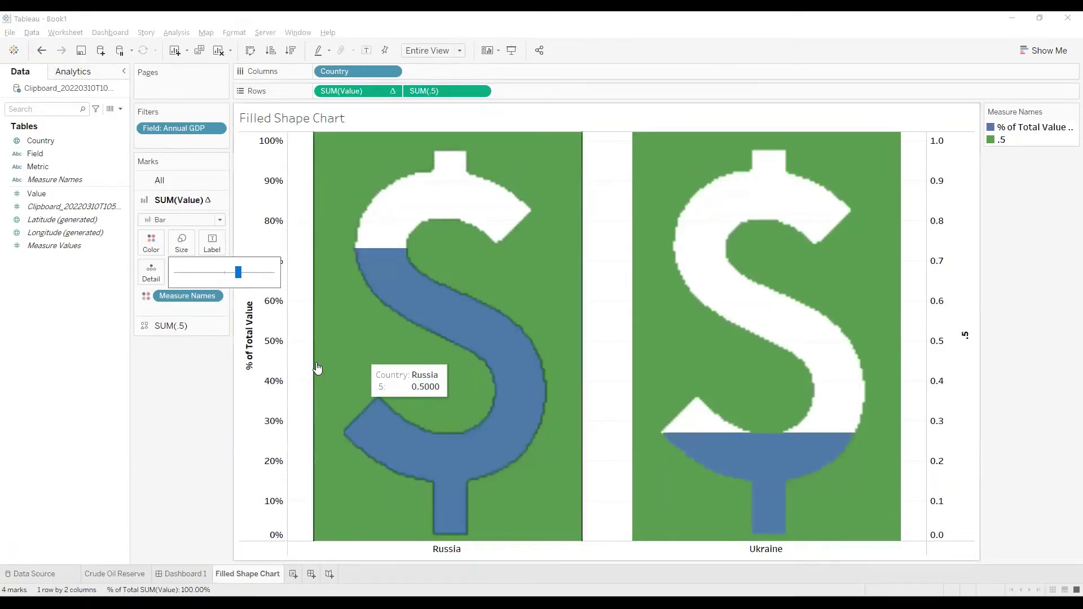
Remove Measure Names colour from the dollar shapes and colour the bars by Country.
click(178, 326)
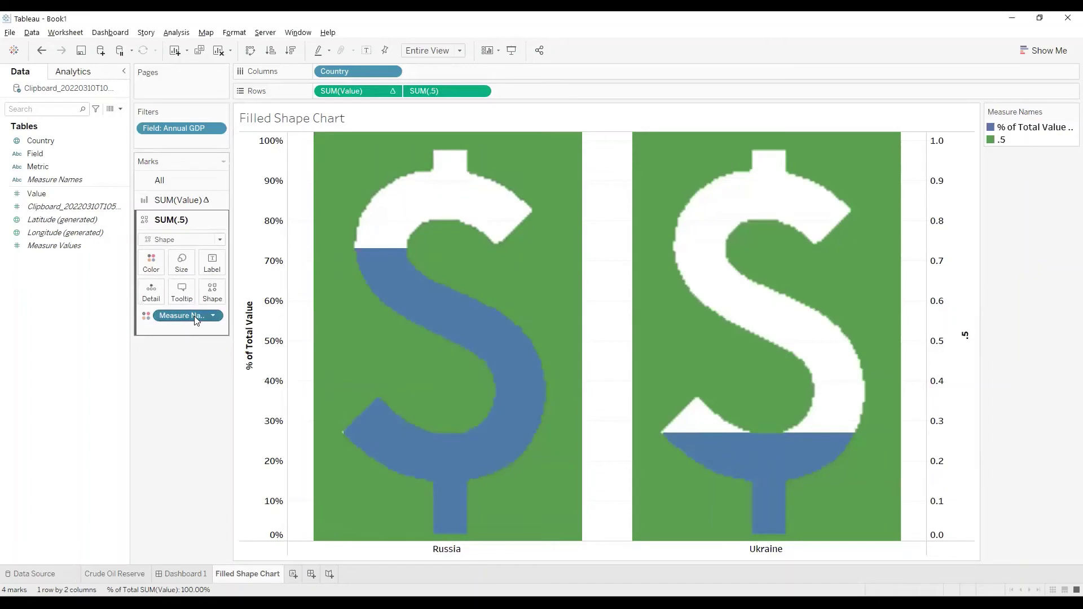
drag(195, 316, 189, 409)
click(178, 202)
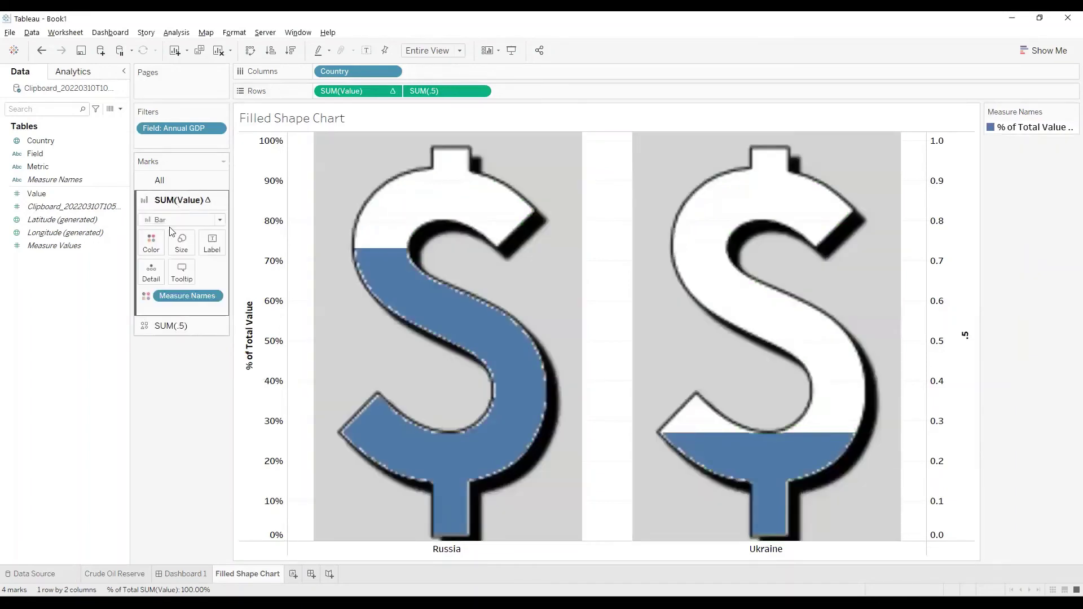
click(51, 141)
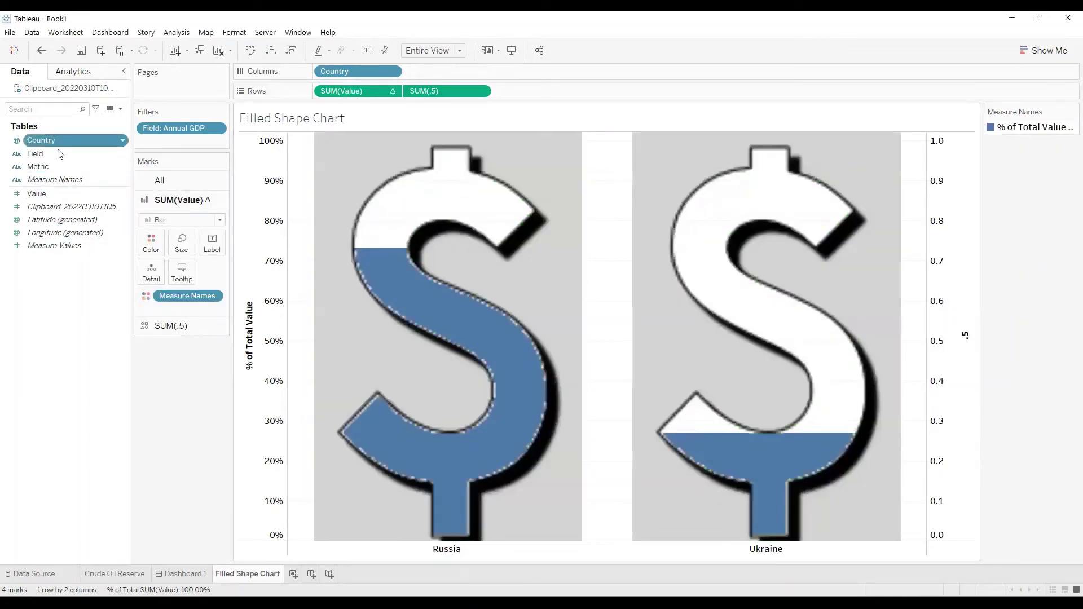
drag(145, 249, 148, 247)
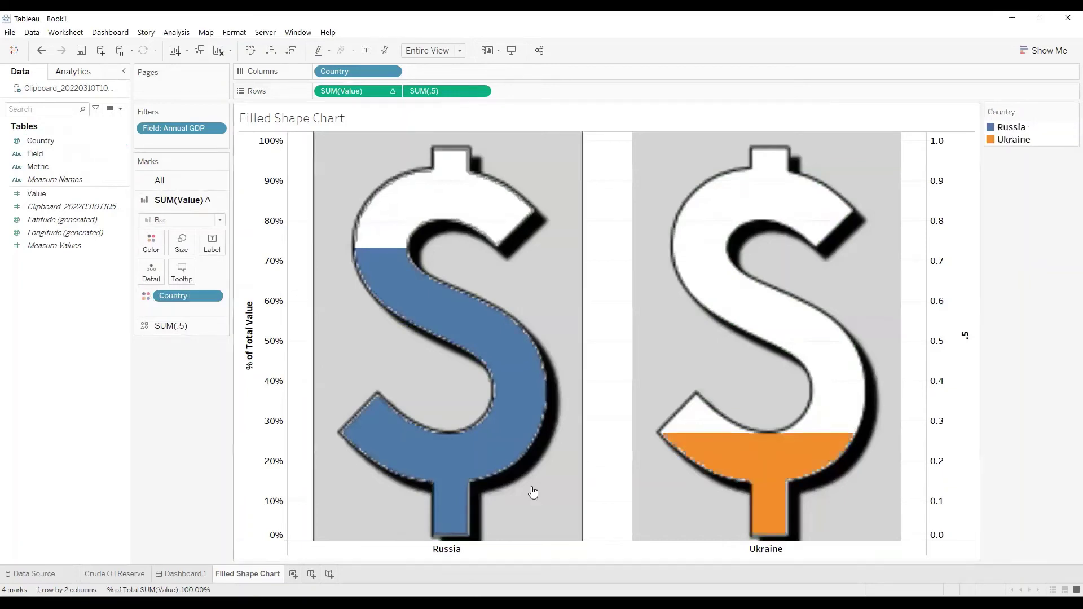
Hide the .5 axis and the % of Total Value axis.
click(940, 219)
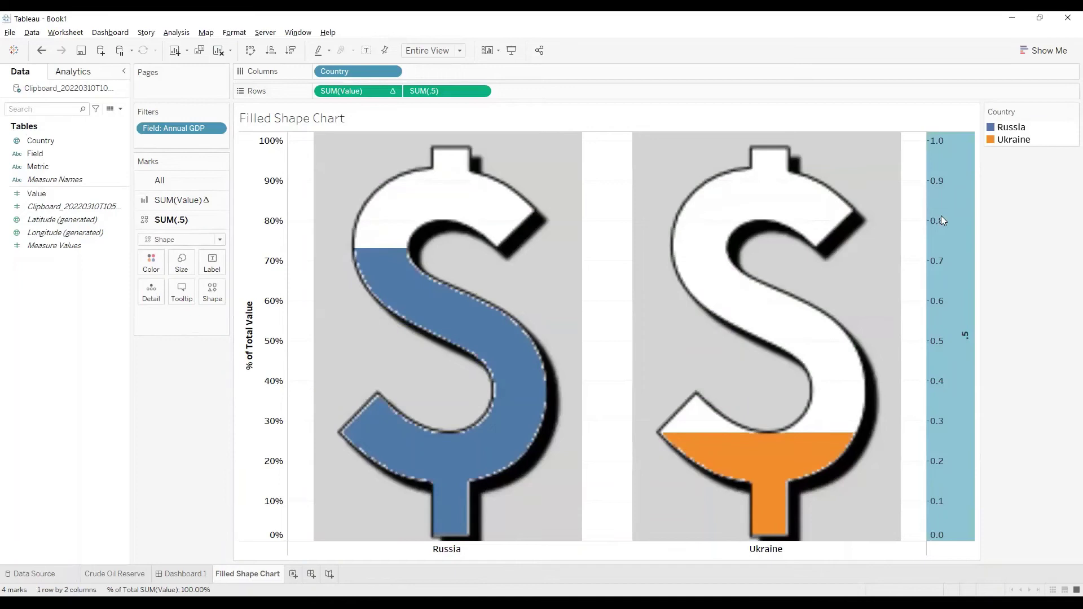
key(Delete)
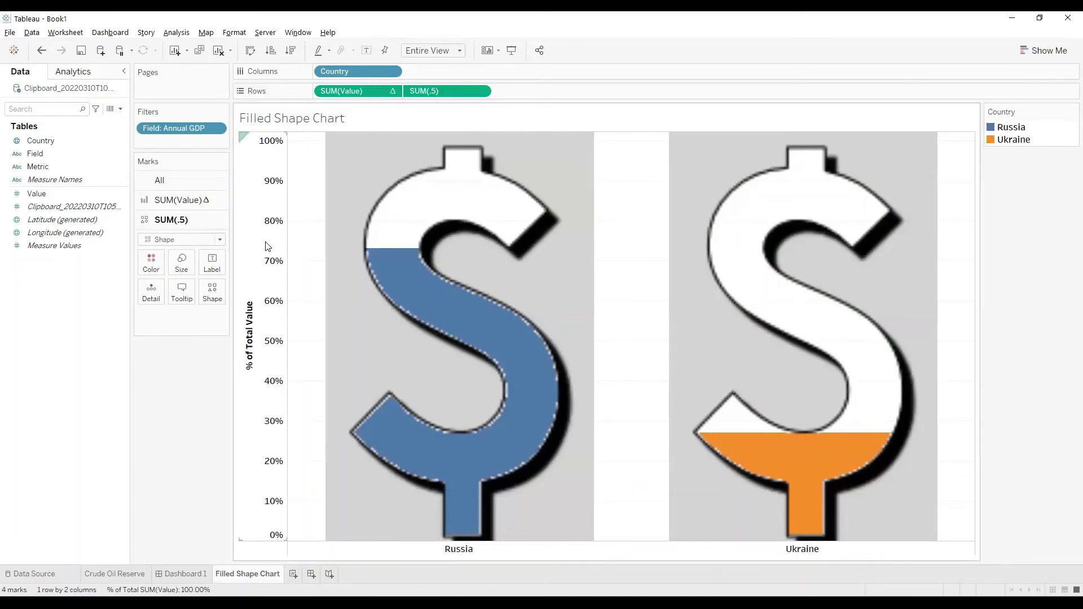
click(266, 242)
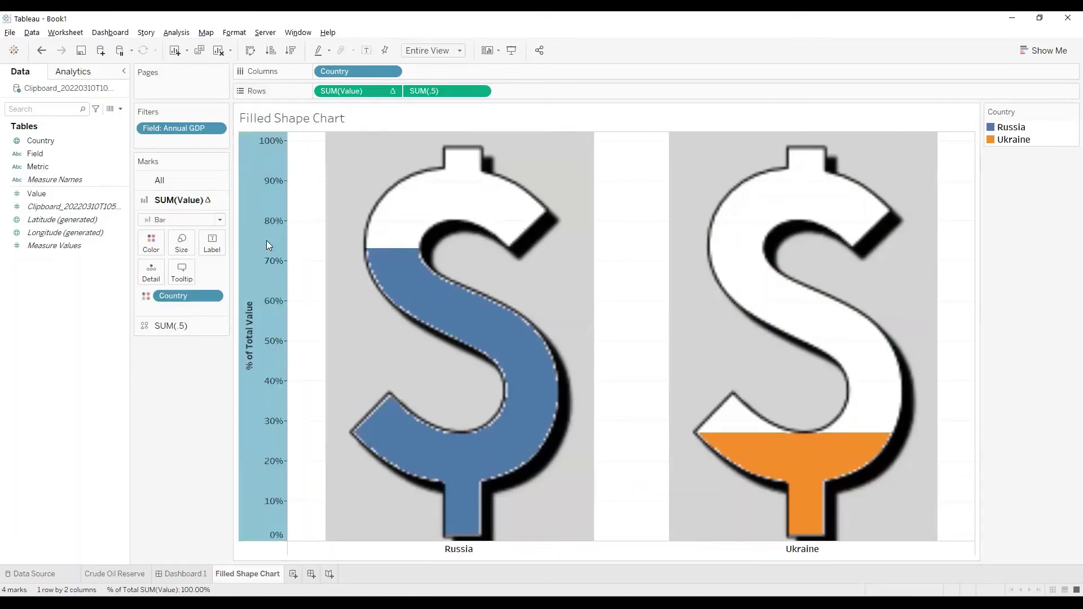
key(Delete)
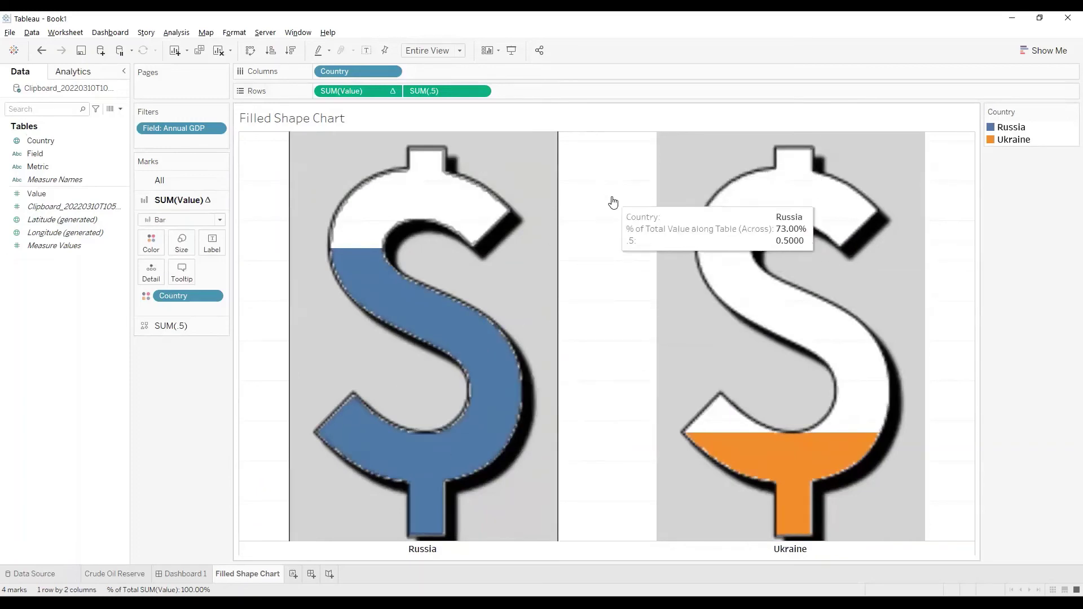
Set Grid Lines and Zero Lines to None in the Rows line formatting.
click(242, 33)
click(87, 155)
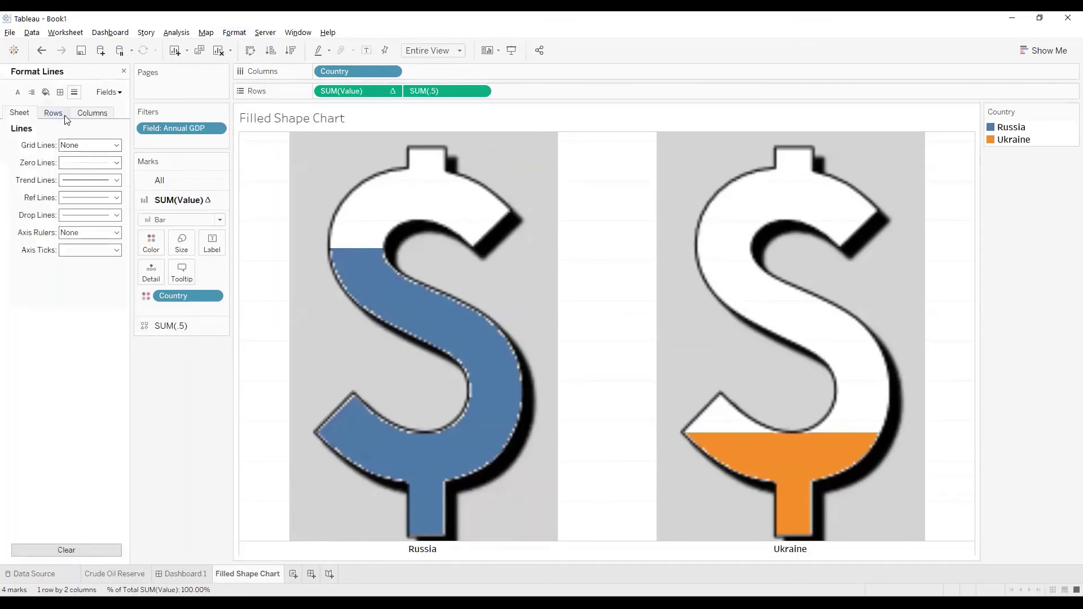
click(84, 145)
click(86, 160)
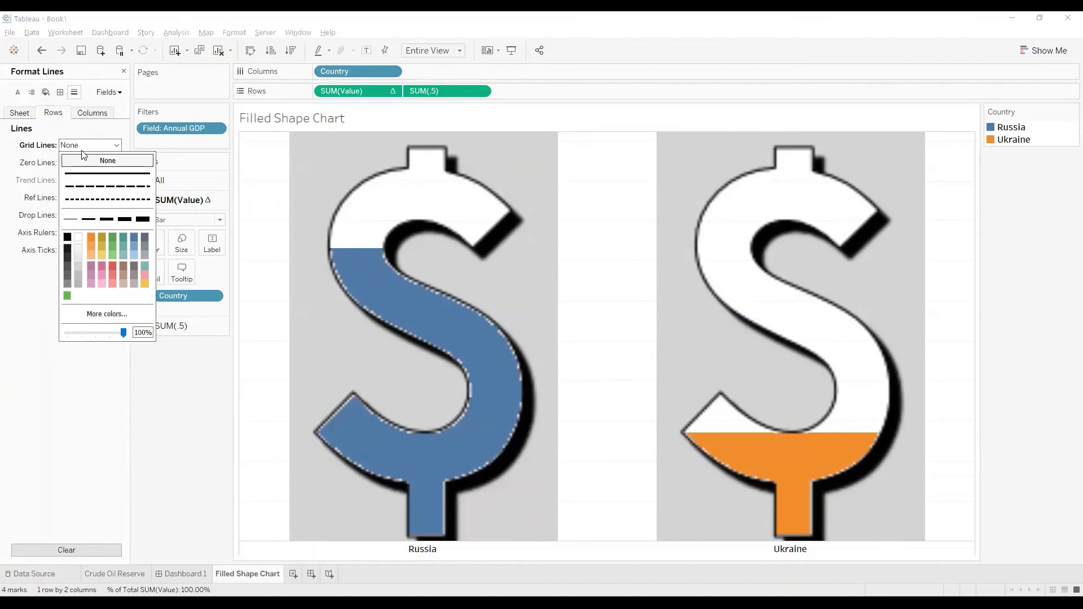
click(95, 146)
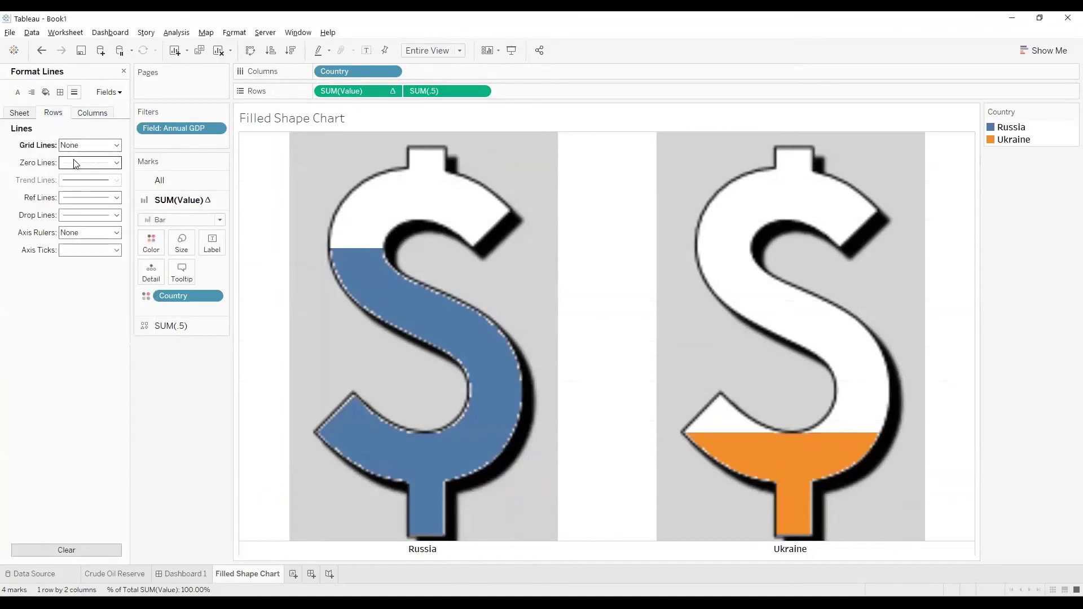
click(76, 164)
click(80, 177)
click(21, 121)
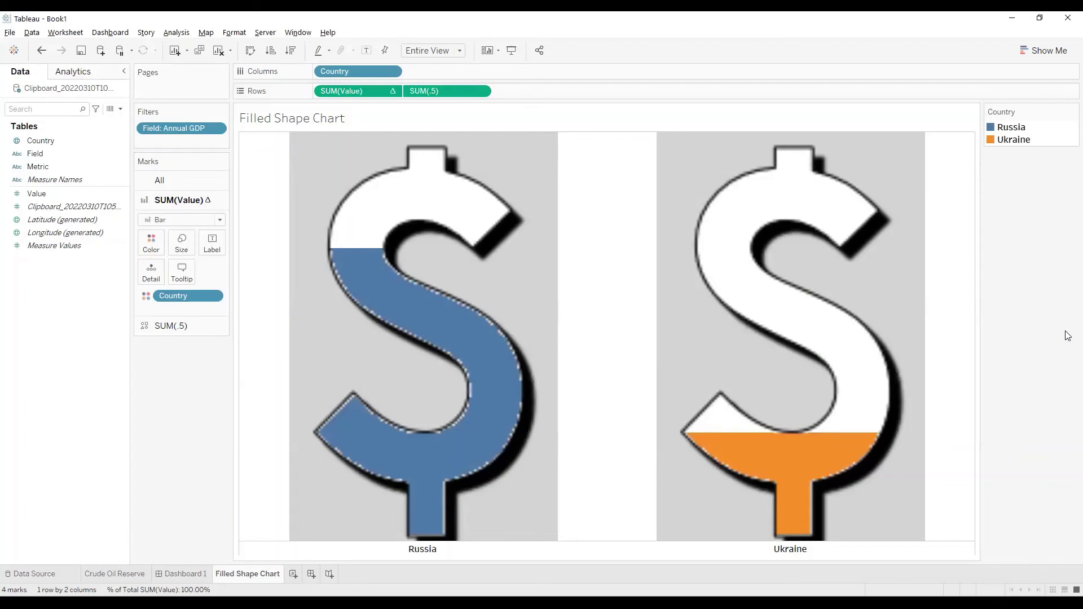
Switch to the Dashboard 1 sheet showing the filled dollar GDP chart.
click(195, 573)
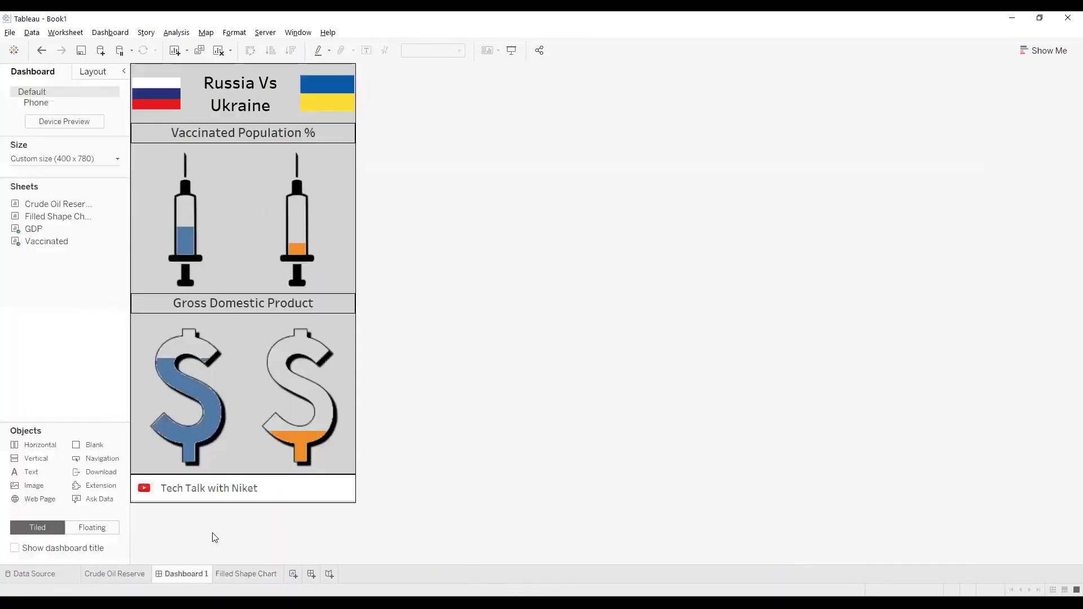